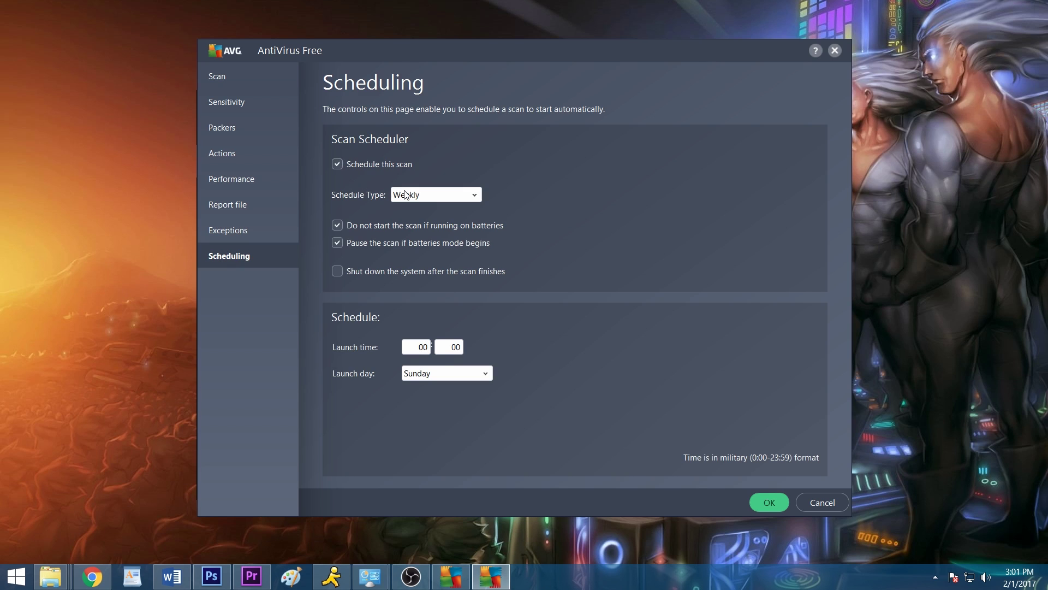
# Set the AVG scan schedule to Daily with the launch hour at 23.
pyautogui.click(406, 195)
pyautogui.click(414, 220)
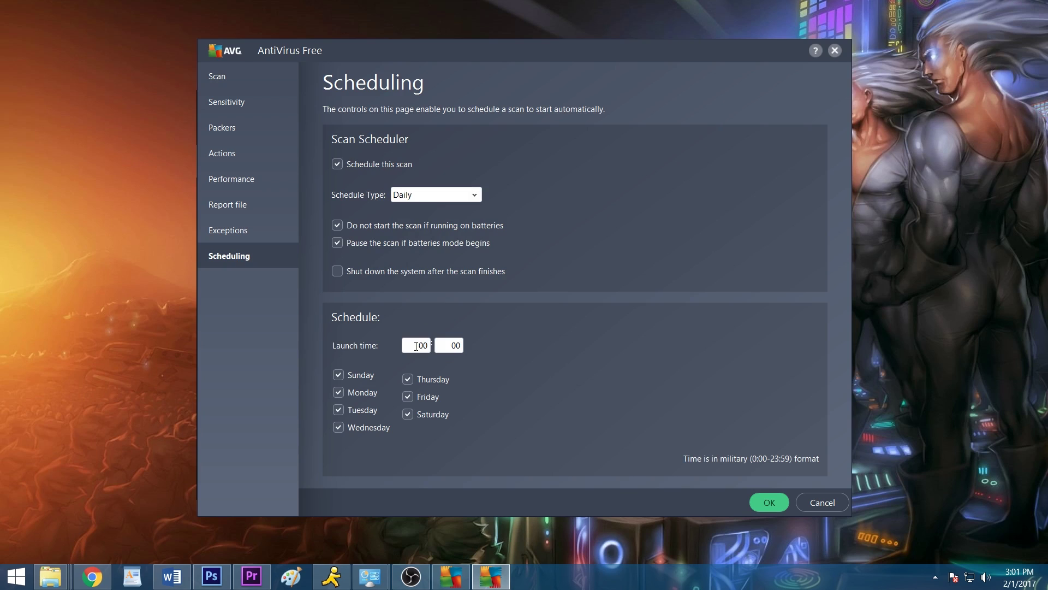
pyautogui.doubleClick(425, 346)
pyautogui.write('23')
pyautogui.press('Tab')
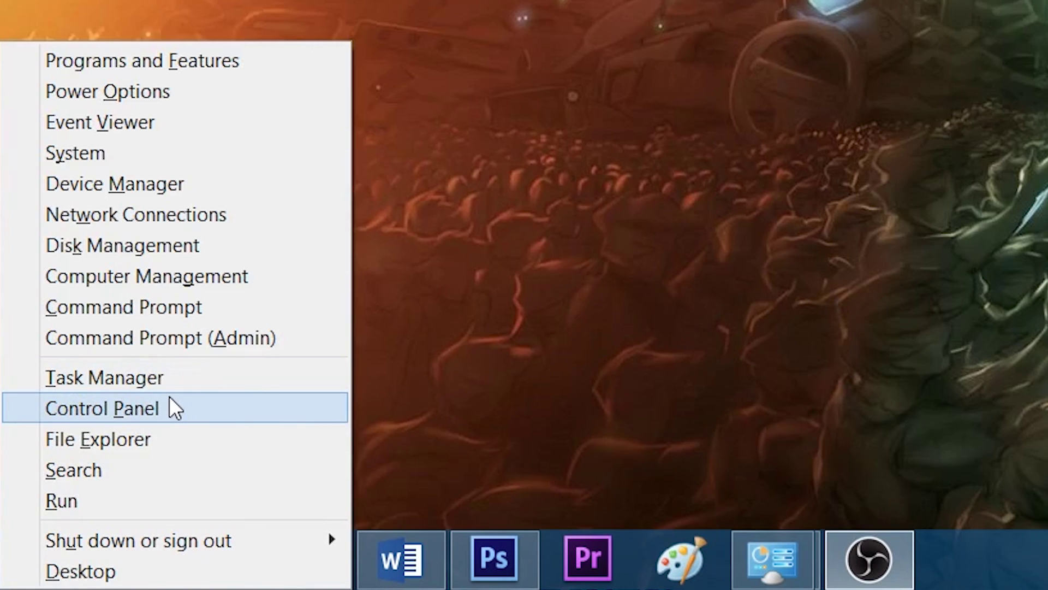
# Bring up Control Panel's installed programs list, sorted by publisher.
pyautogui.click(169, 397)
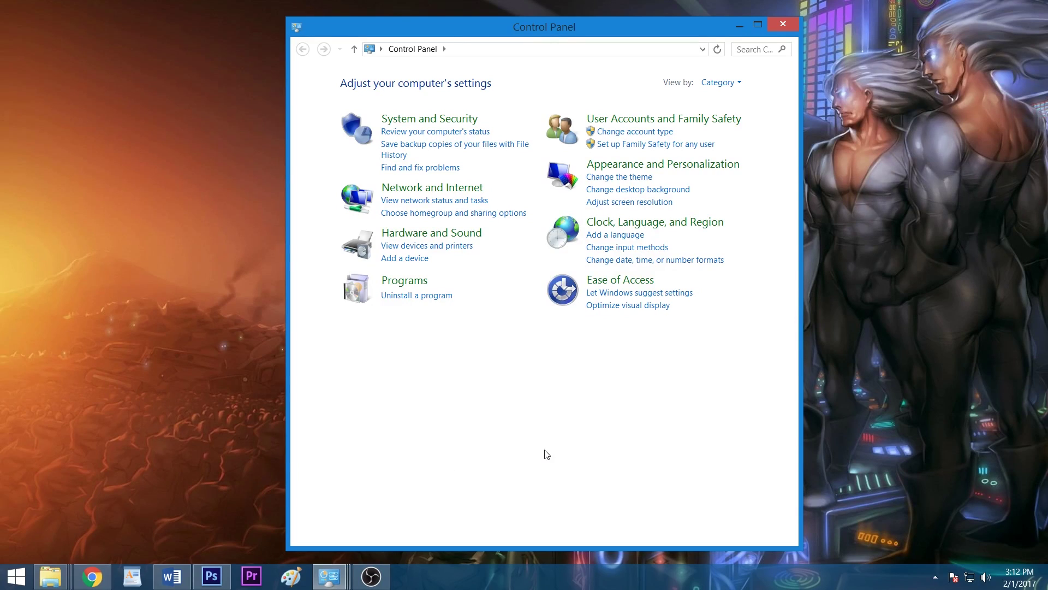
pyautogui.click(433, 296)
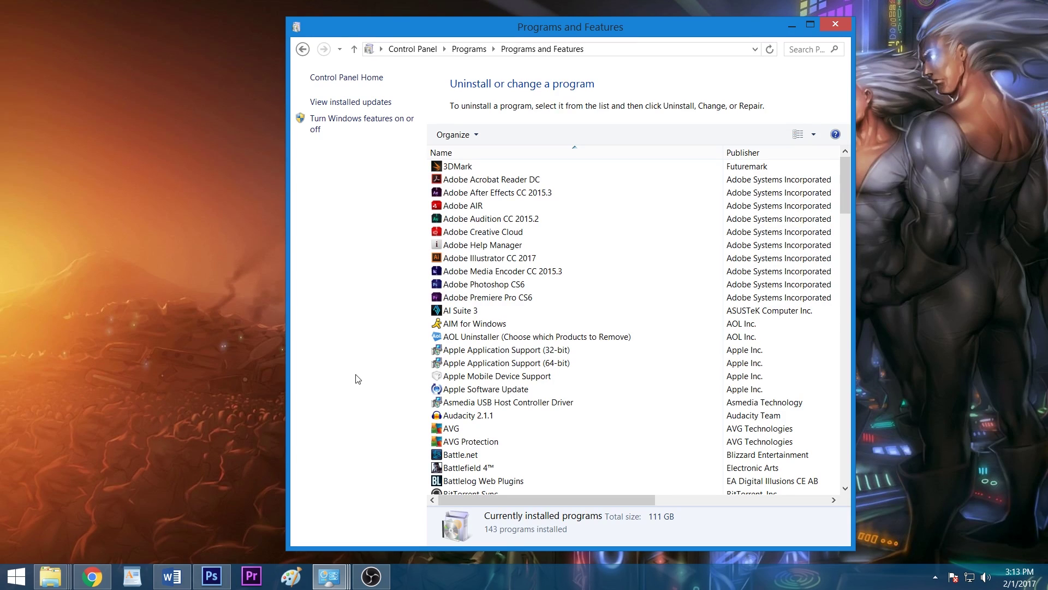
pyautogui.click(784, 153)
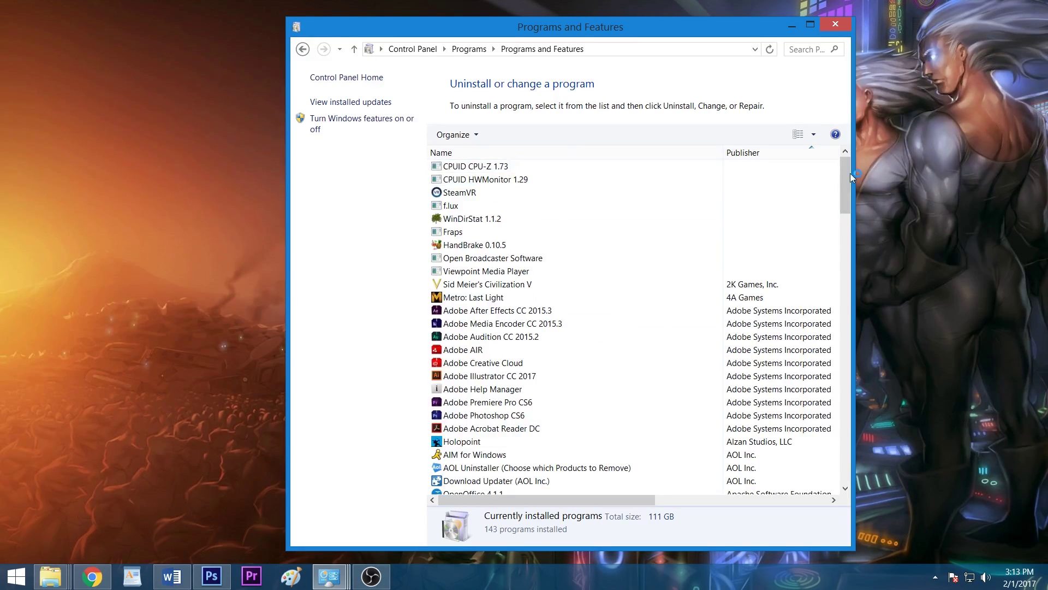
pyautogui.moveTo(850, 172); pyautogui.dragTo(849, 347)
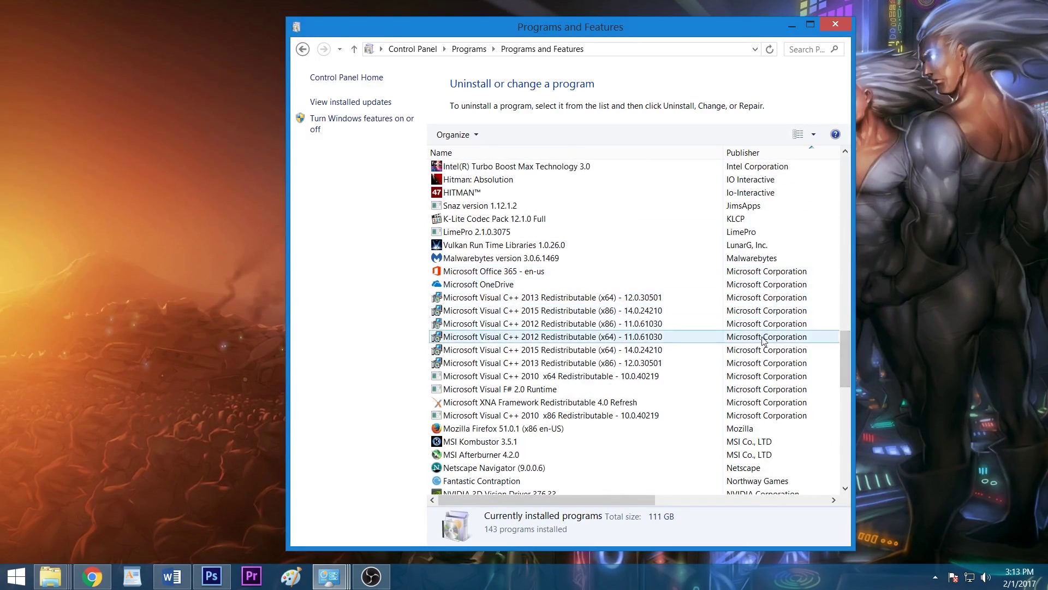
pyautogui.scroll(20, 537, 280)
# Uninstall Viewpoint Media Player and confirm the removal.
pyautogui.click(536, 274)
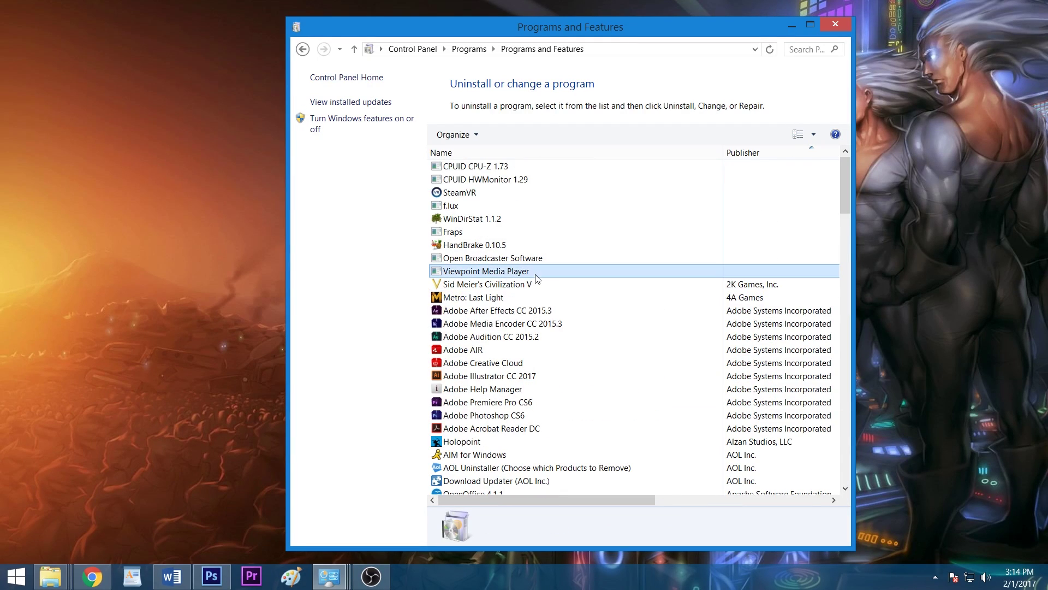
pyautogui.click(519, 135)
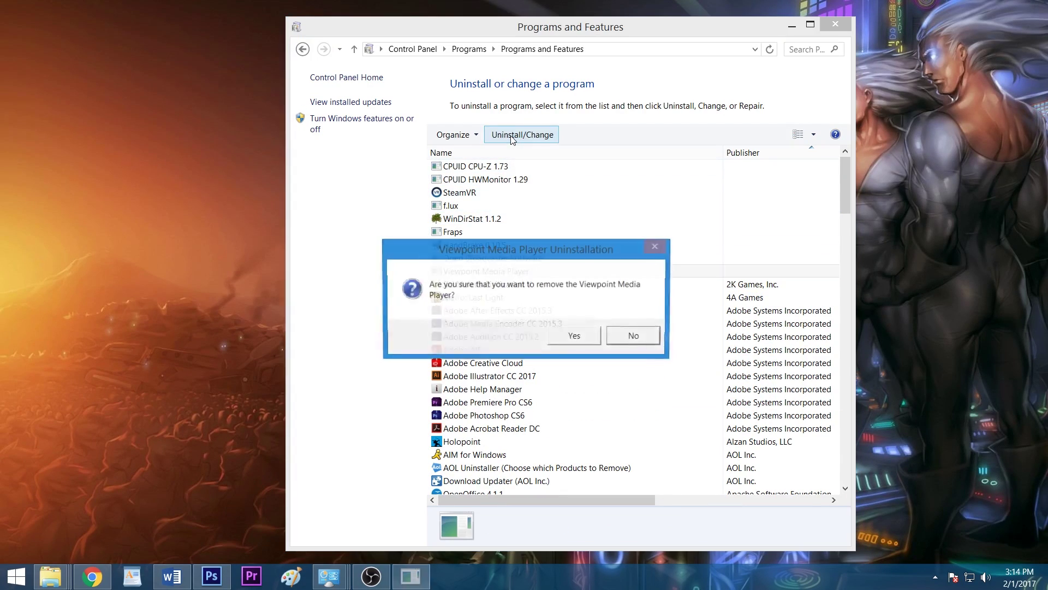
pyautogui.click(562, 337)
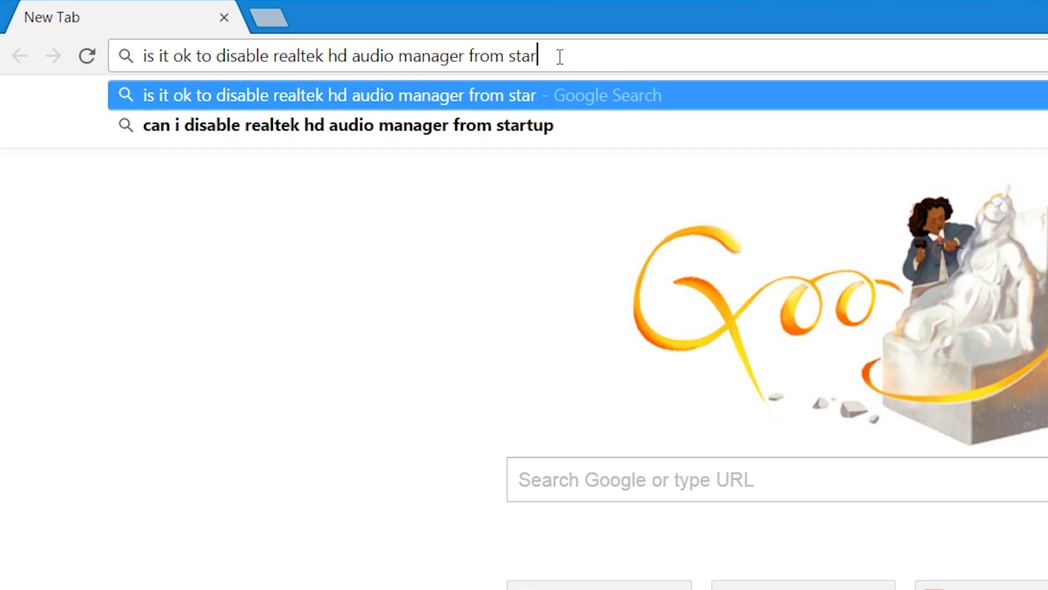
pyautogui.write('tup')
# Run the msconfig command to launch System Configuration.
pyautogui.press('Return')
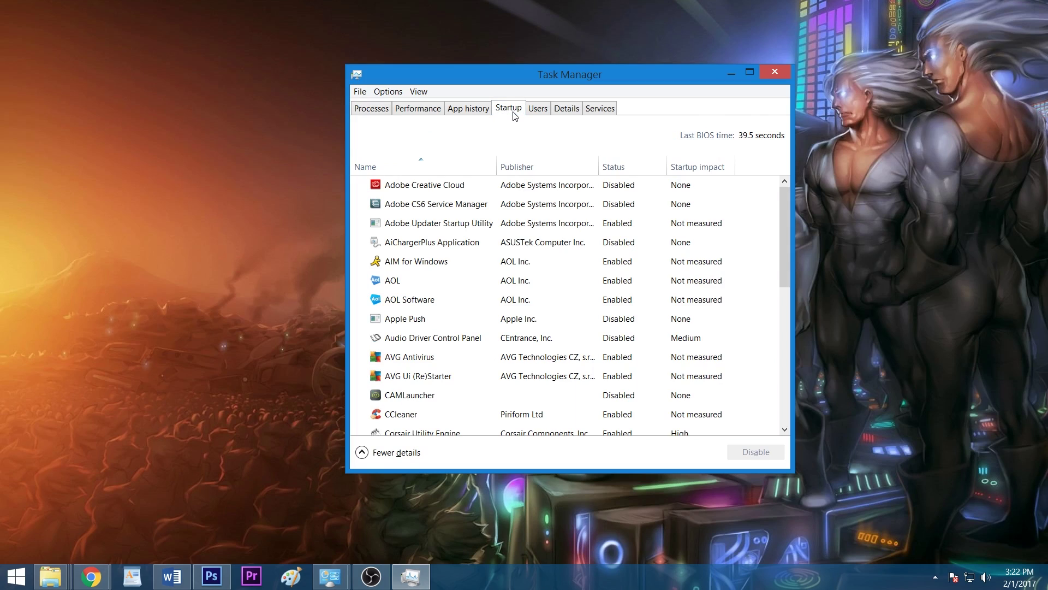
# Sort startup apps by status and disable AIM for Windows and the Adobe updater.
pyautogui.click(616, 167)
pyautogui.rightClick(617, 255)
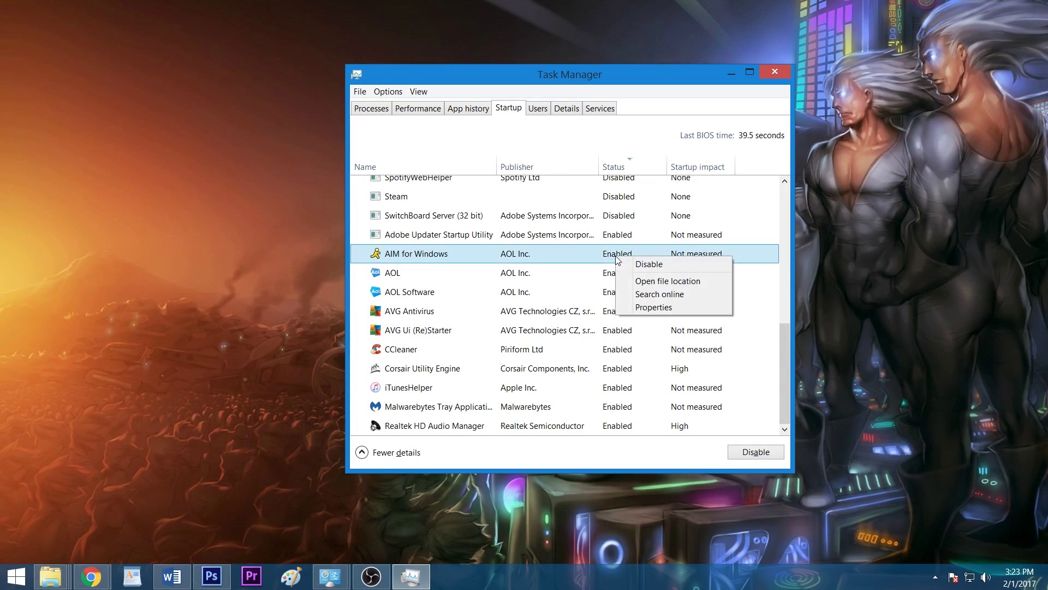
pyautogui.click(655, 265)
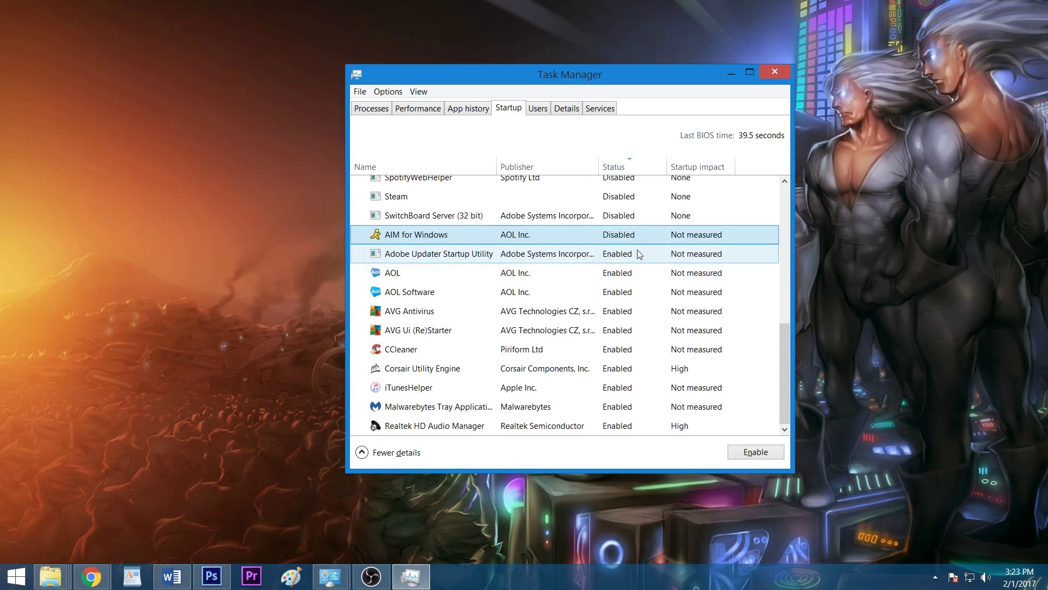
pyautogui.rightClick(639, 254)
pyautogui.click(655, 265)
# Disable AOL, AOL Software and AVG Antivirus at startup, then close Task Manager.
pyautogui.rightClick(635, 273)
pyautogui.click(651, 284)
pyautogui.rightClick(634, 292)
pyautogui.rightClick(647, 312)
pyautogui.click(656, 318)
pyautogui.click(773, 72)
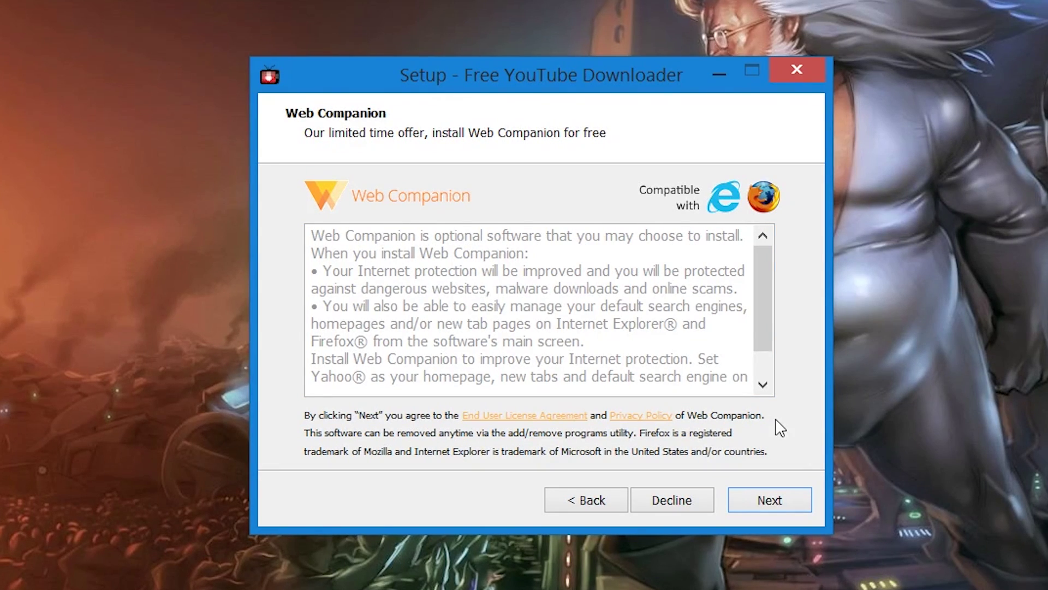
# Decline the bundled Web Companion offer in Free YouTube Downloader Setup.
pyautogui.click(703, 505)
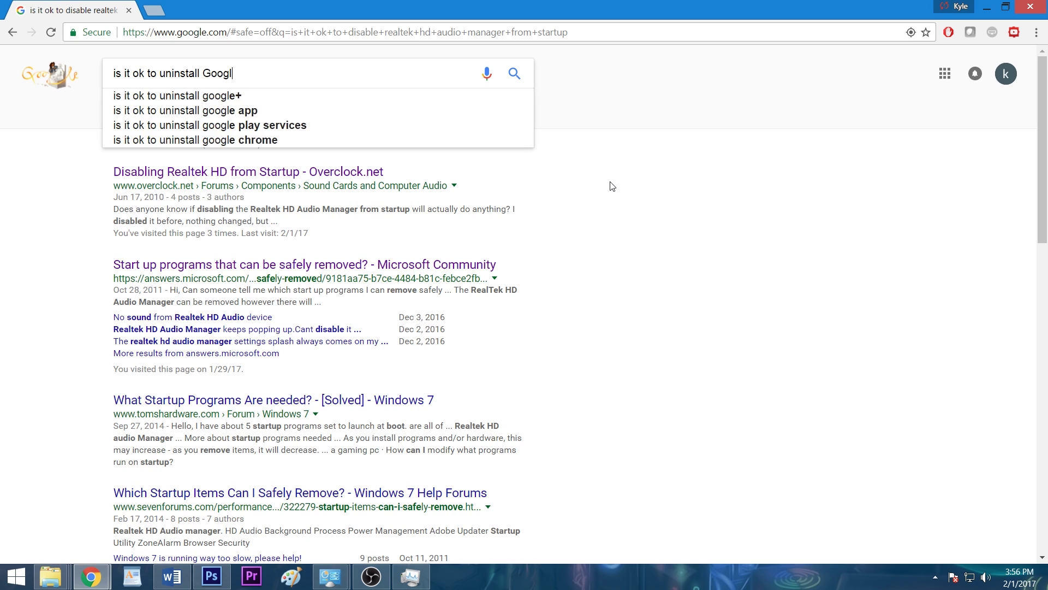
pyautogui.write('e Toolbar from interne')
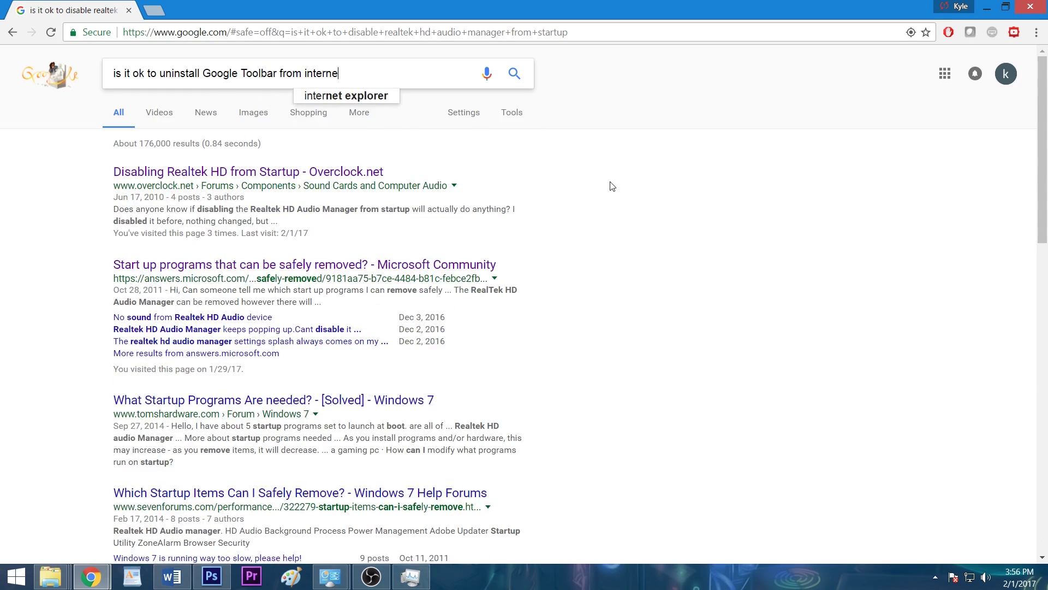
pyautogui.write('t explorer')
# Search for removing Google Toolbar and view the shouldiremoveit.com result.
pyautogui.press('Return')
pyautogui.click(345, 244)
pyautogui.scroll(-3, 489, 191)
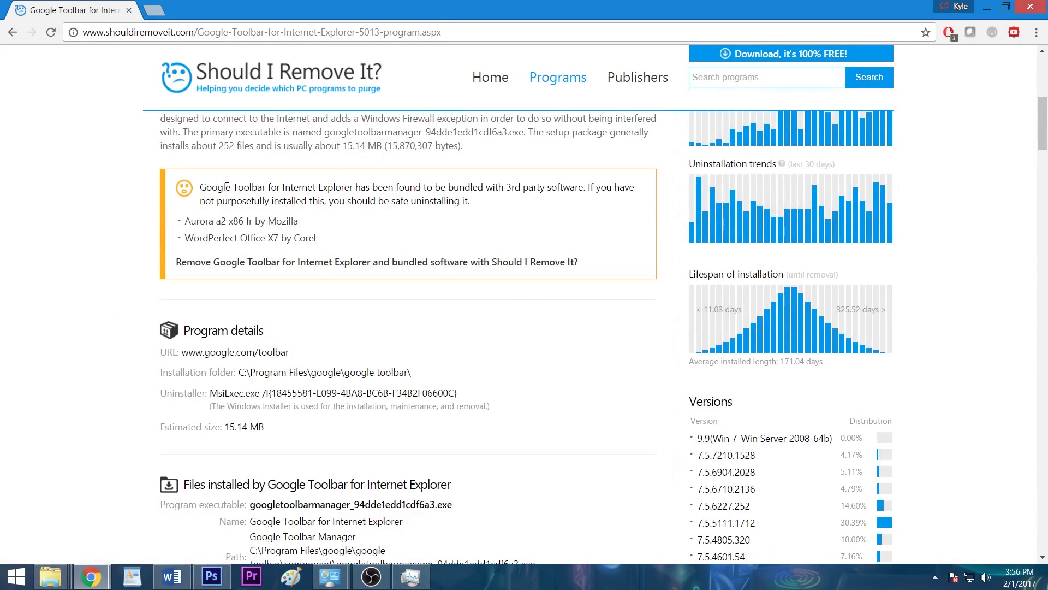